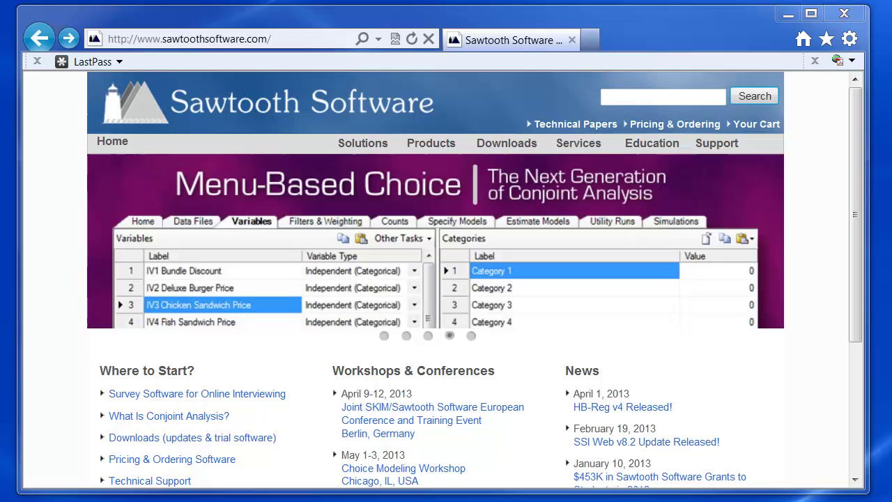
Go to the Survey Hosting page from the Services menu and scroll to the account options.
mouse_move(579, 148)
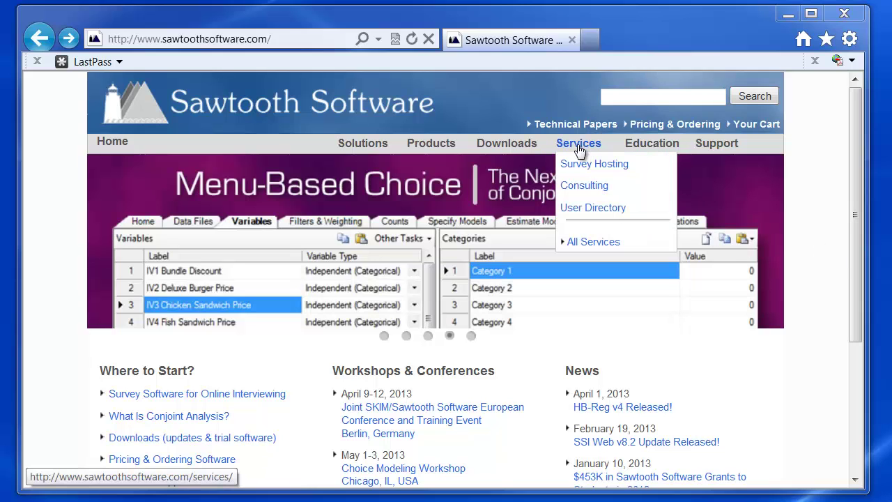
click(585, 167)
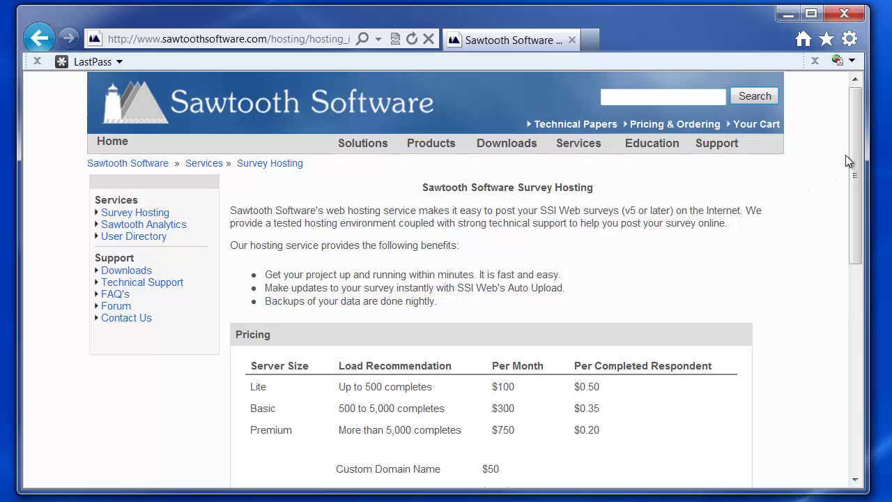
scroll(767, 244, down, 2)
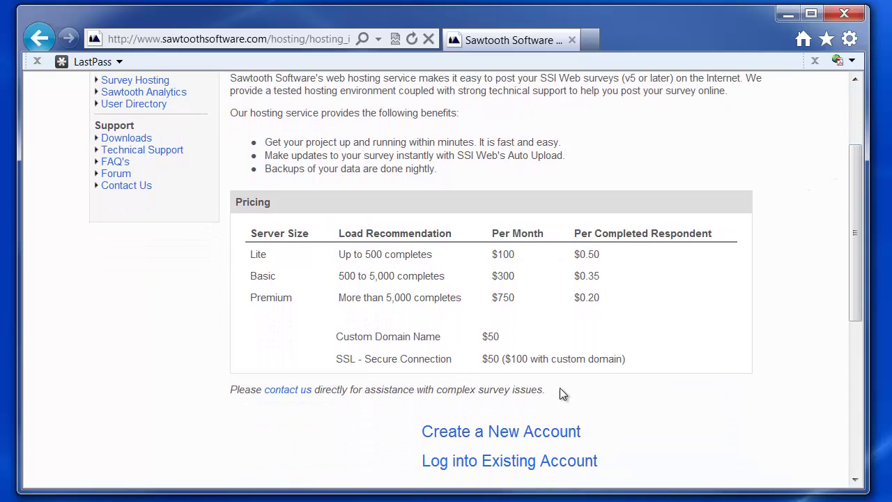
Start a new hosting account, choose the Academic account type, and focus the Academic Code field.
click(501, 431)
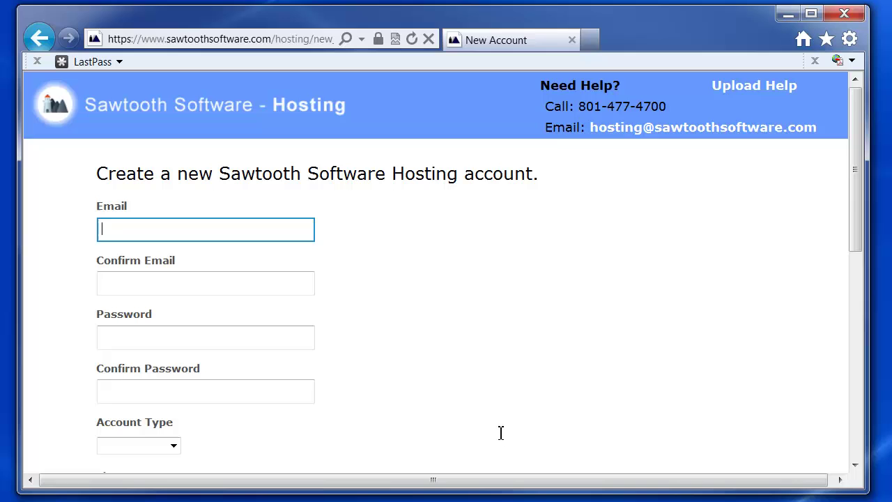
drag(856, 175, 850, 215)
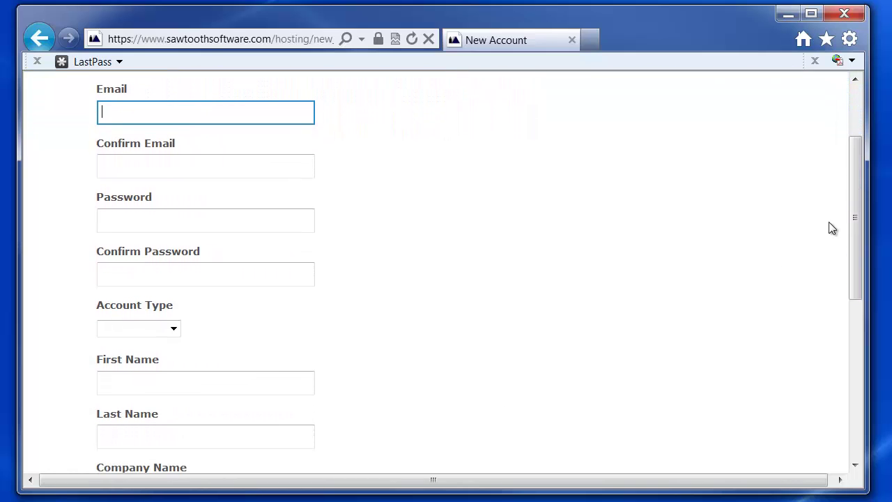
click(173, 329)
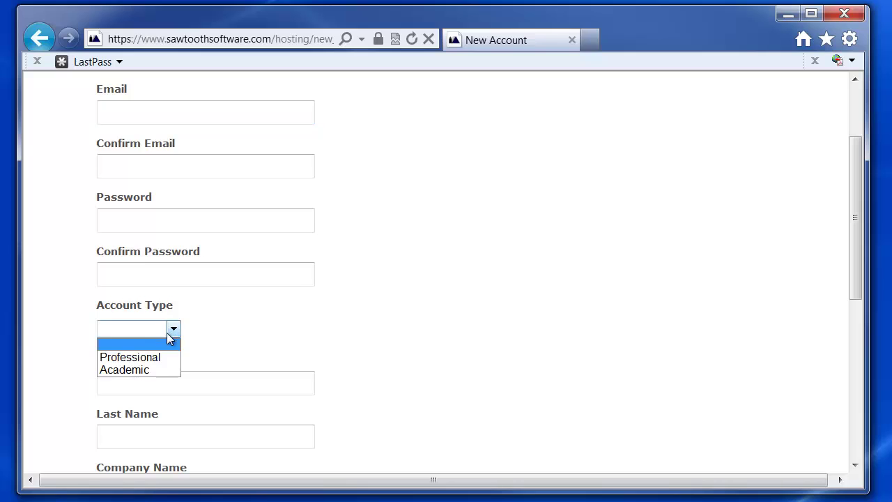
click(153, 370)
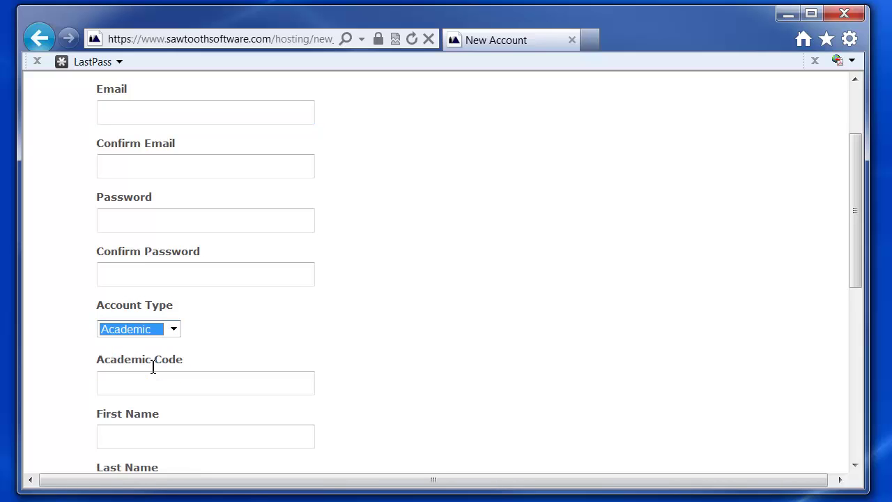
click(119, 384)
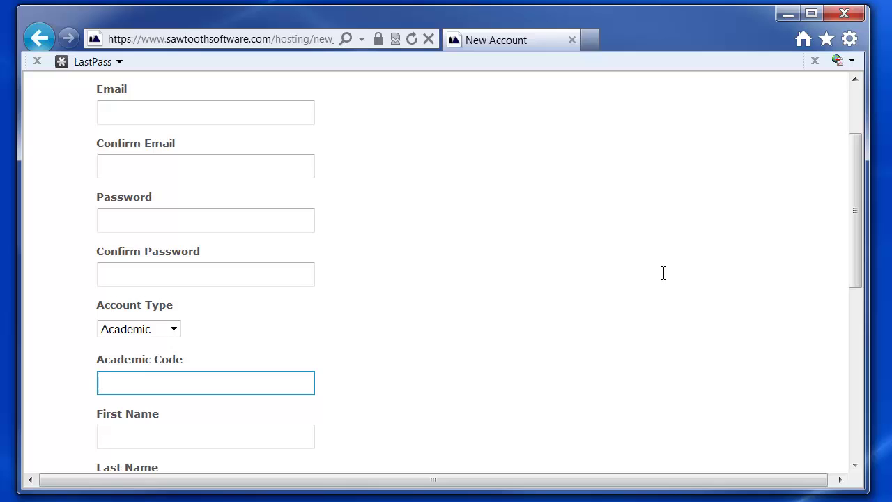
drag(856, 167, 859, 331)
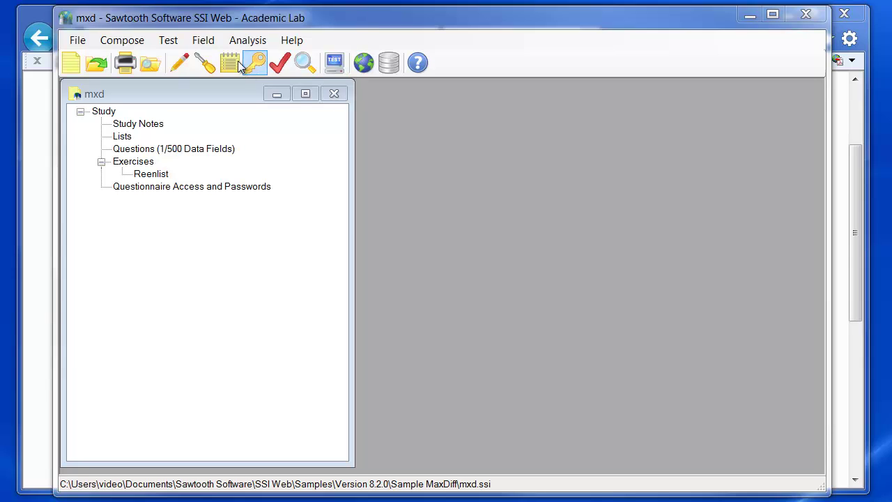
Save the hosting account e-mail and password in Field > Web Server Management, then begin a new project.
click(207, 40)
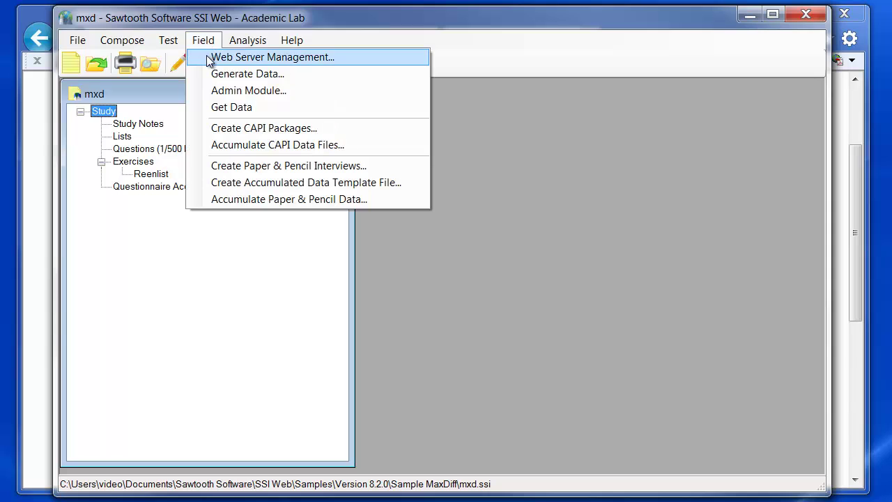
click(207, 61)
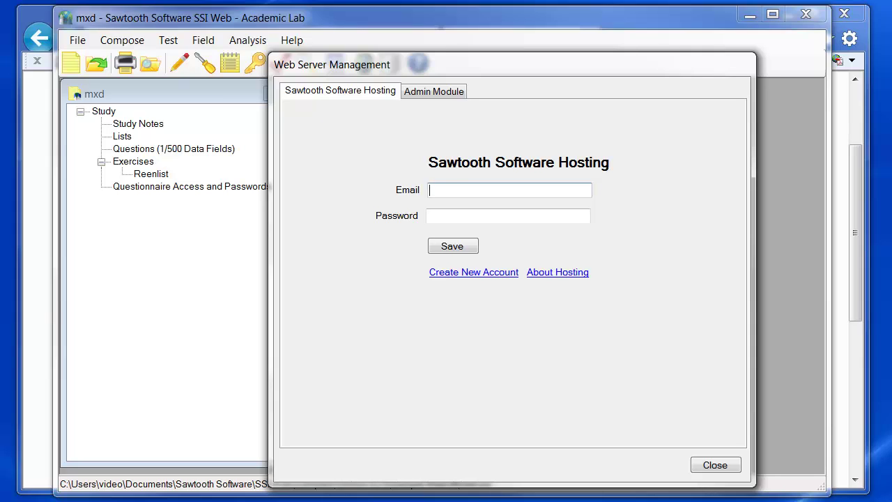
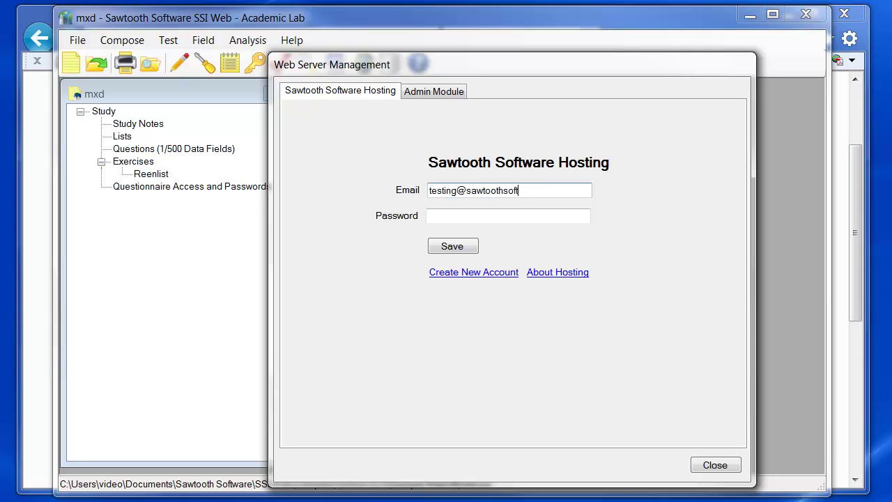
key(Tab)
text(•••••••••)
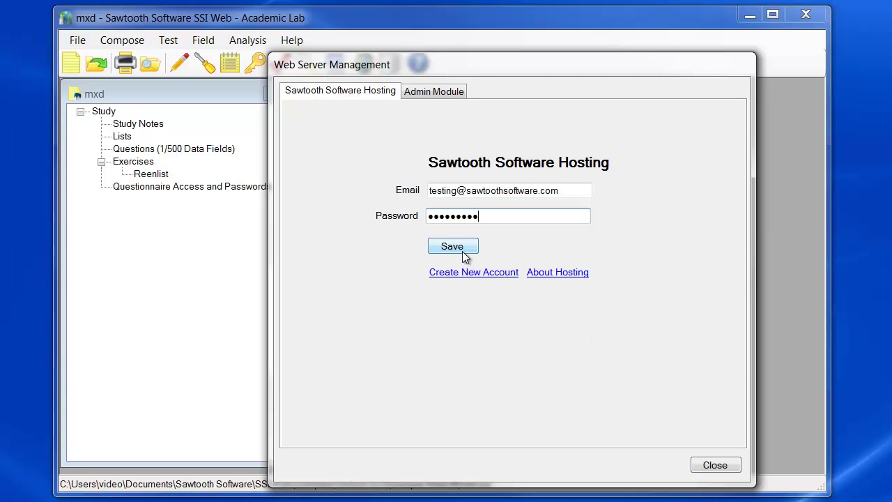
click(458, 246)
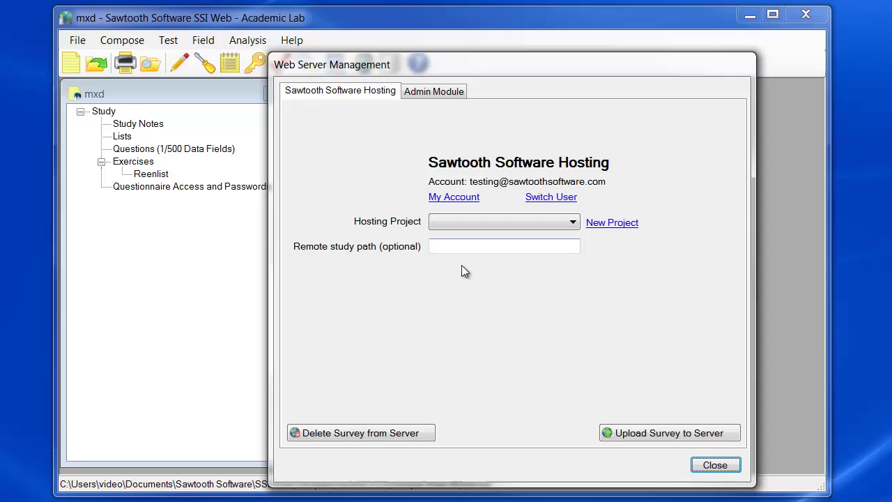
click(615, 225)
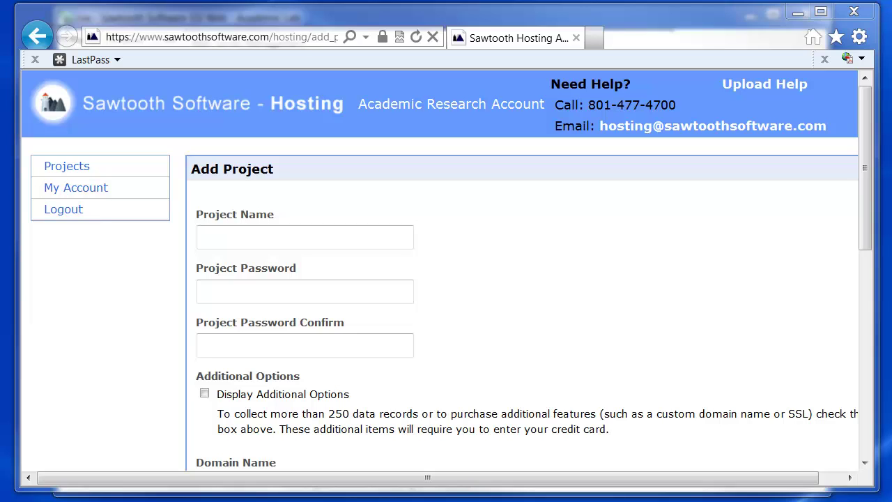
Enter academictest as the project name, then type and confirm the project password.
click(369, 241)
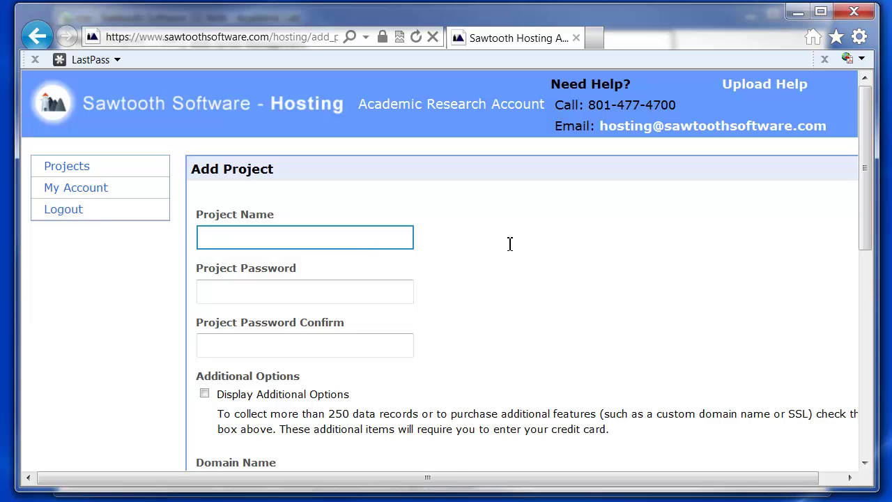
text(academictest)
key(Tab)
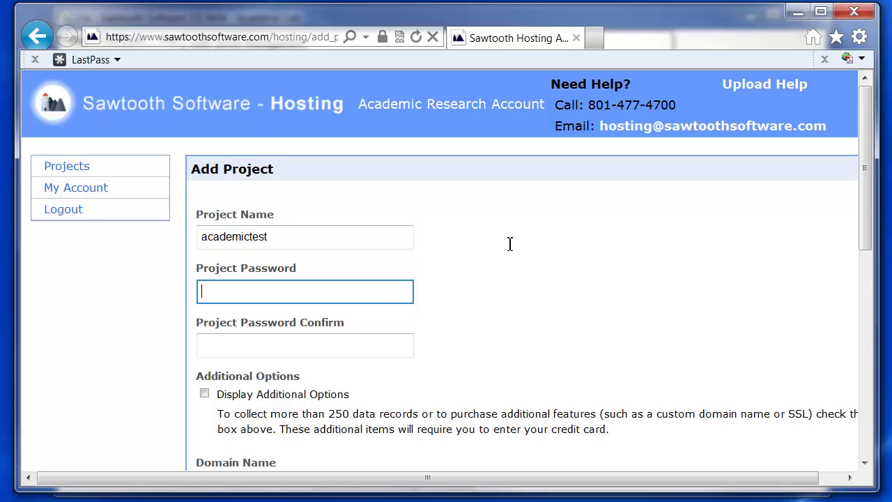
text(password1)
key(Tab)
text(pass)
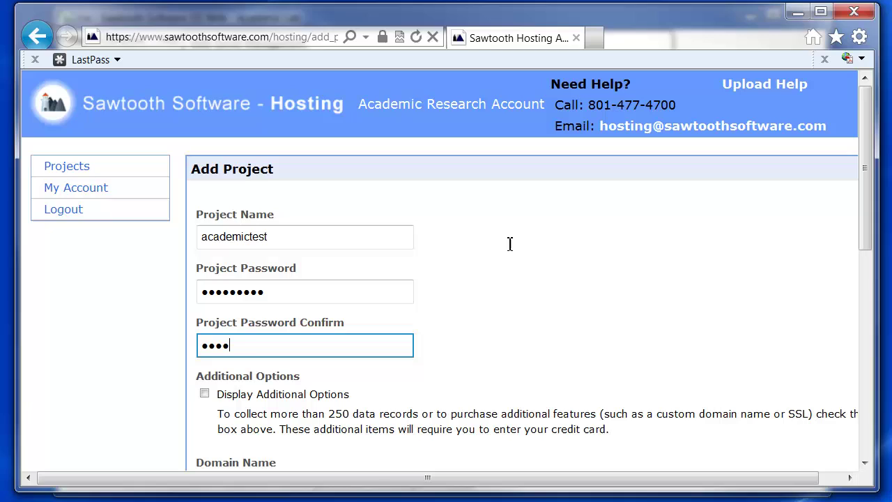
text(word1)
Check the academictest.cloudssi.com default link, add the project, and return to SSI Web.
drag(870, 138, 870, 297)
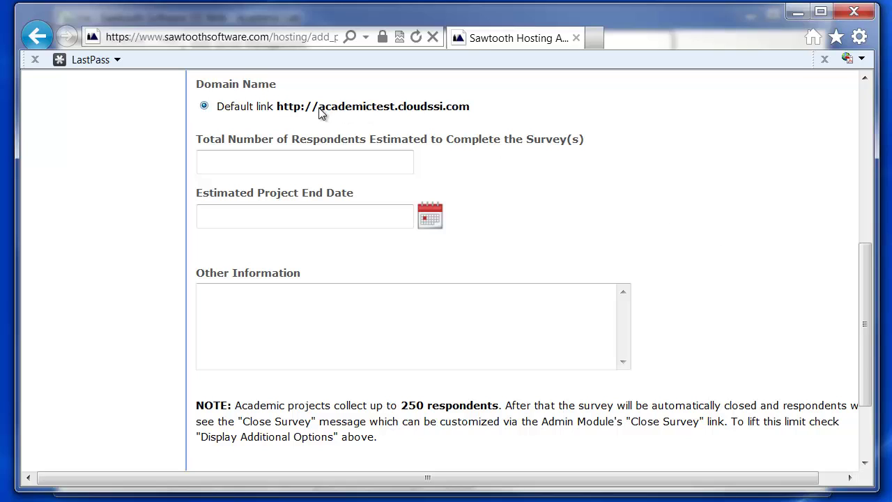
drag(320, 108, 395, 111)
drag(476, 108, 358, 112)
click(501, 111)
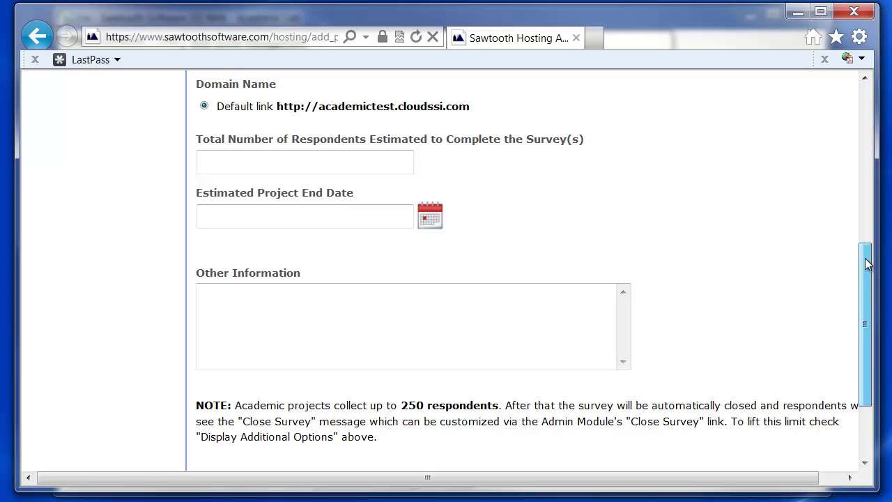
drag(866, 258, 865, 322)
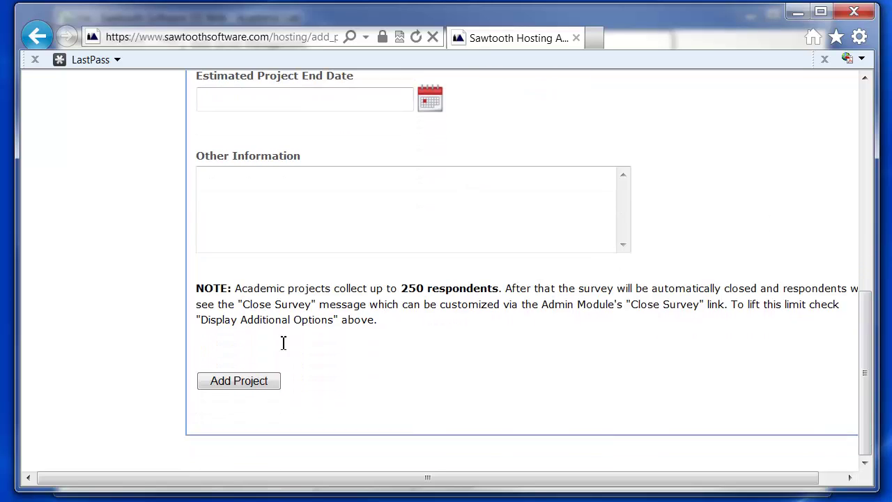
click(239, 381)
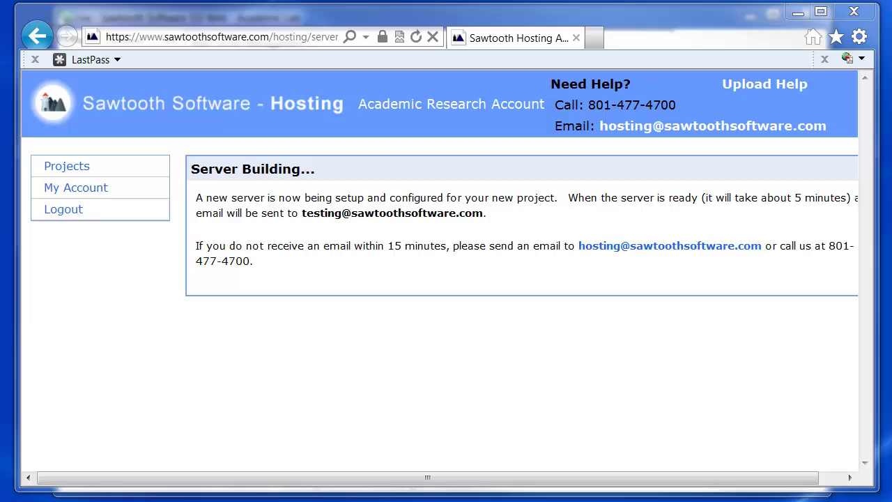
key(alt+F4)
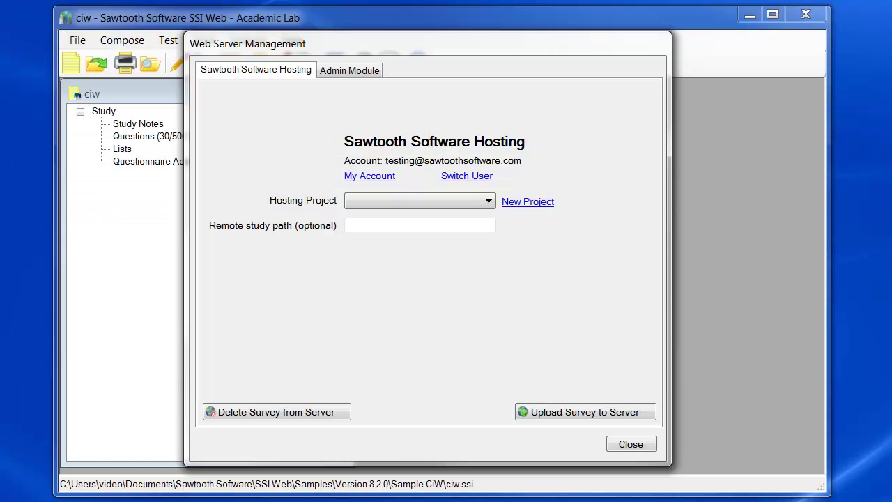
Choose academictest from the Hosting Project list for the ciw survey.
click(489, 201)
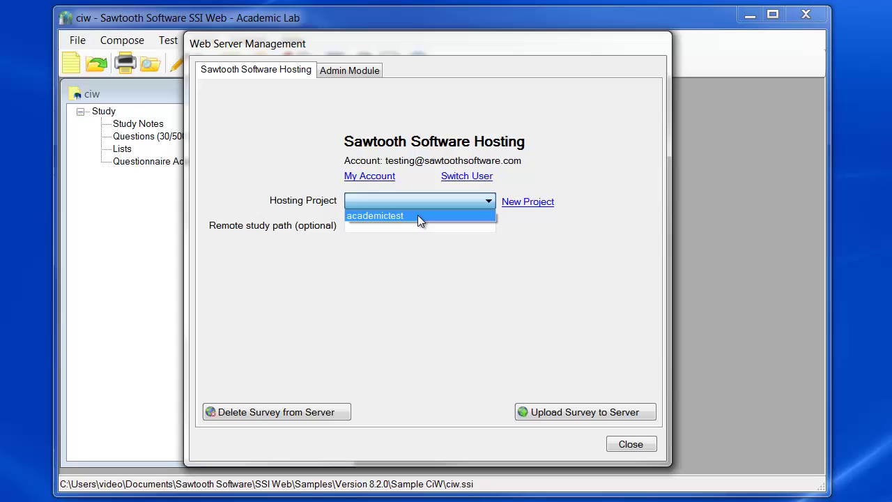
click(418, 216)
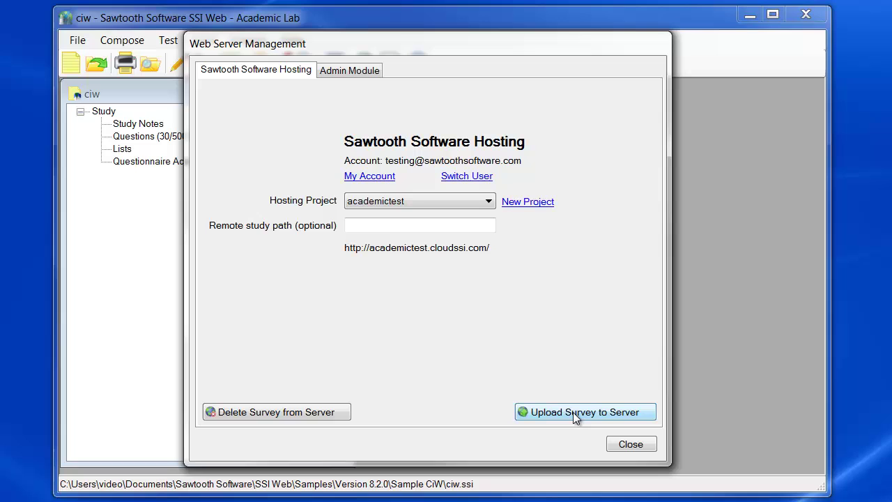
Upload the ciw survey to the academictest server.
click(575, 412)
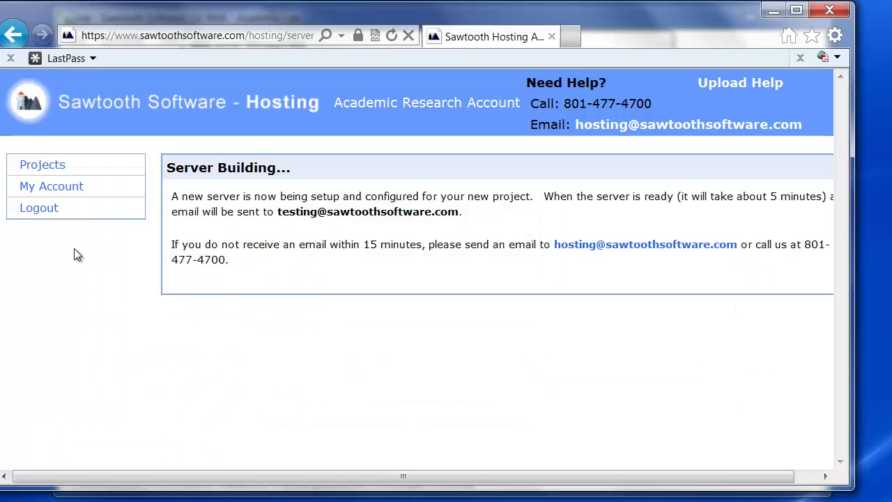
Open Projects and get the study links for the academictest project.
click(45, 167)
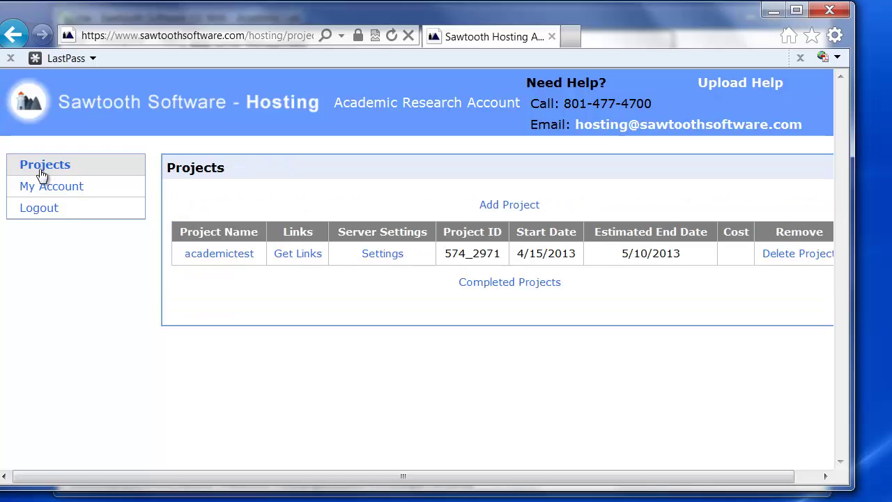
click(291, 256)
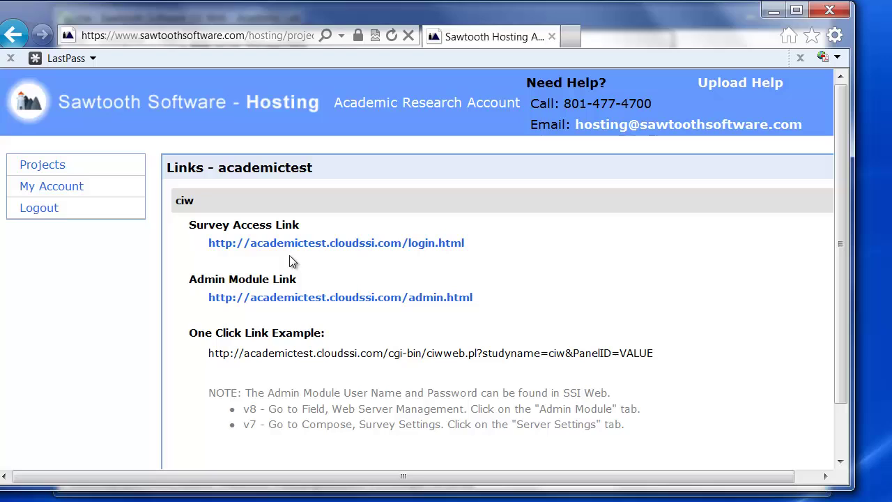